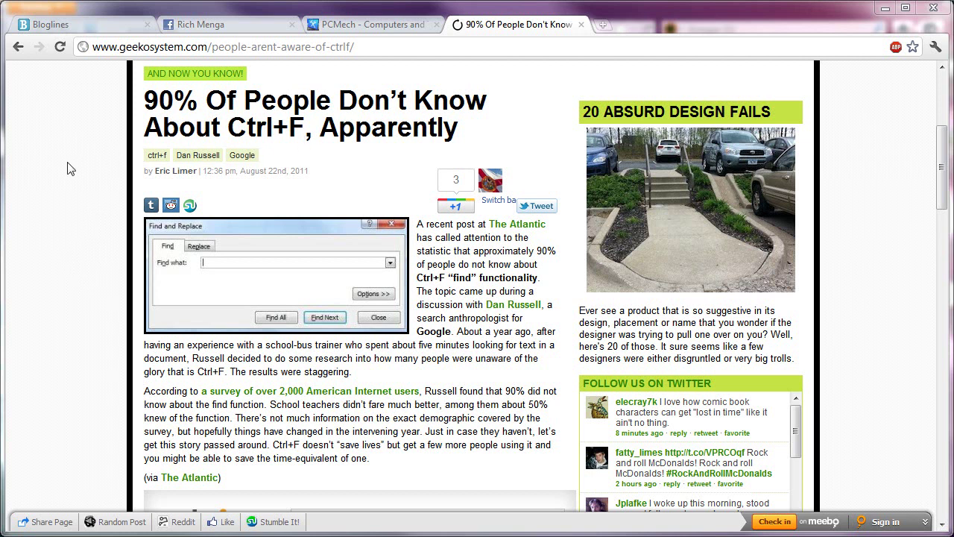
Bring up the PCMech homepage, switch to Internet Explorer and search the page for "firefox", moving to the next match.
click(372, 28)
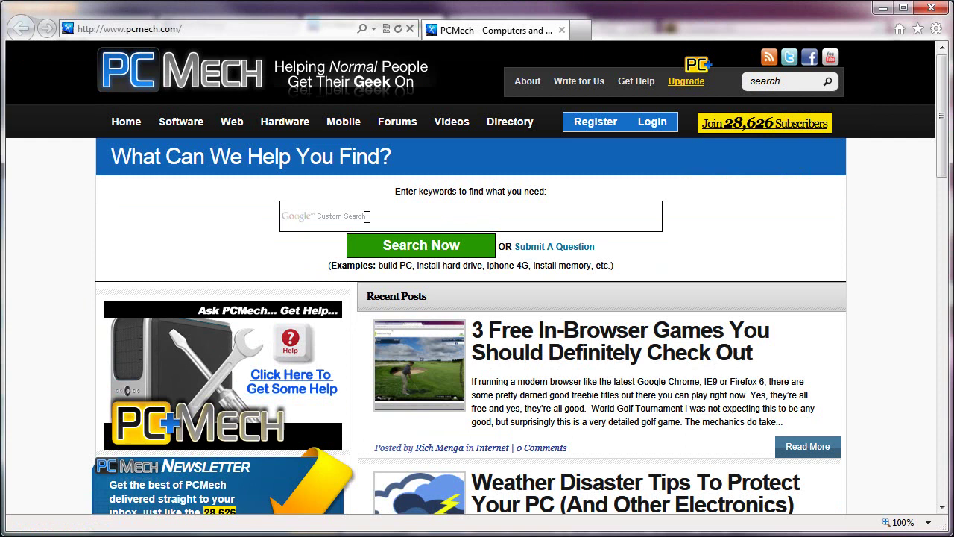
key(ctrl+f)
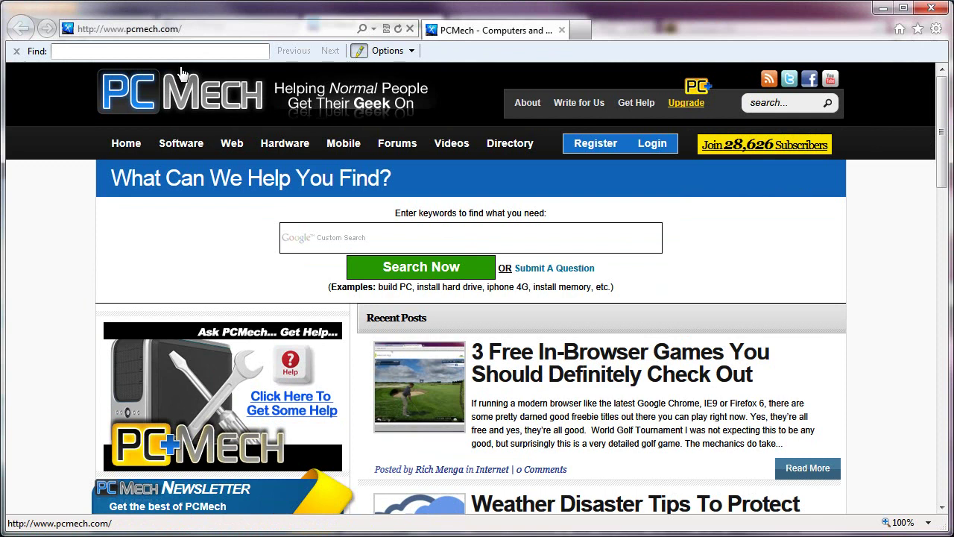
text(firefox)
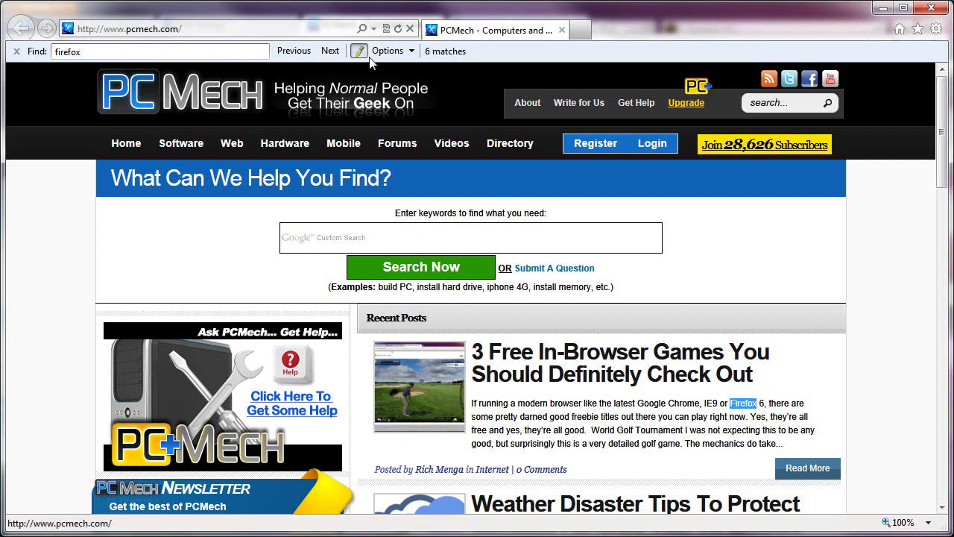
click(330, 51)
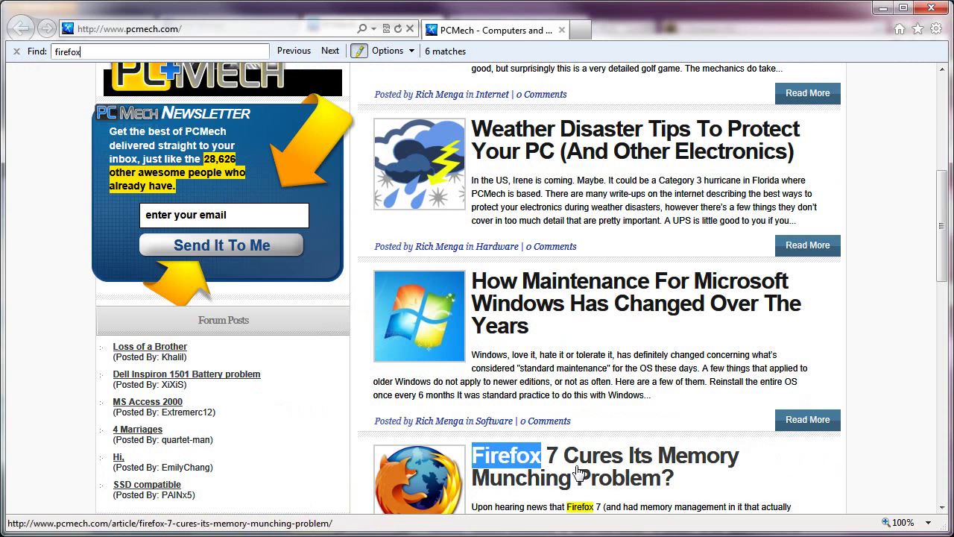
scroll(533, 455, down, 1)
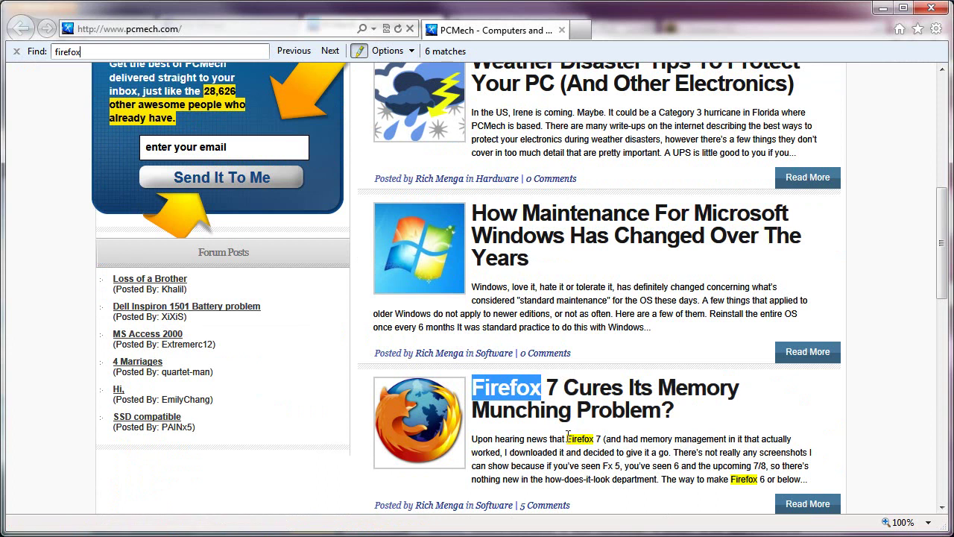
Move forward and back through the "firefox" matches and view the available find options.
click(332, 51)
click(332, 51)
click(292, 52)
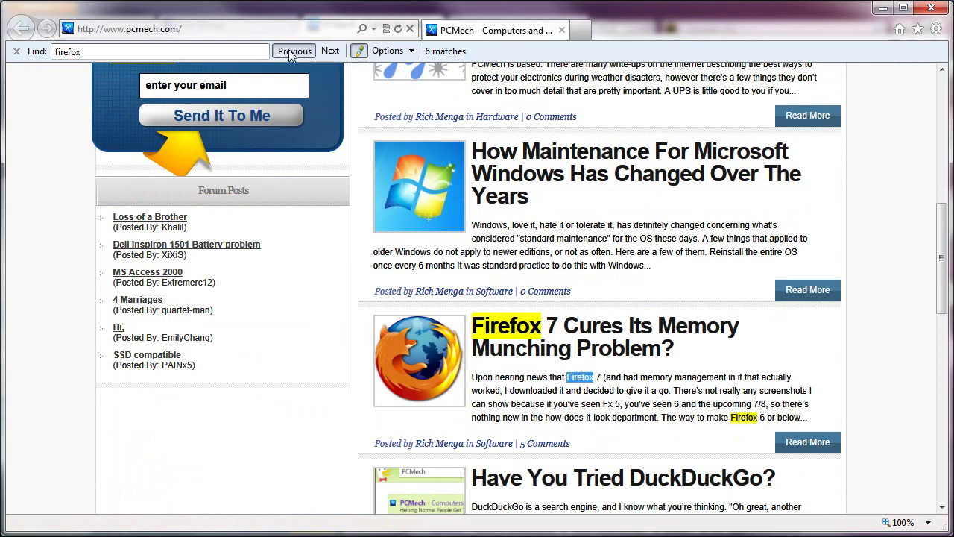
click(292, 52)
click(326, 53)
click(325, 54)
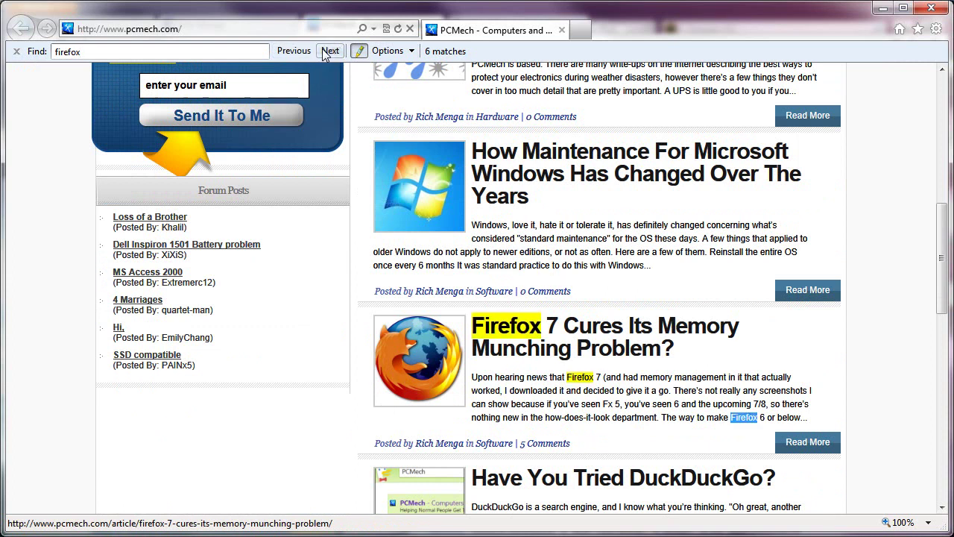
click(391, 51)
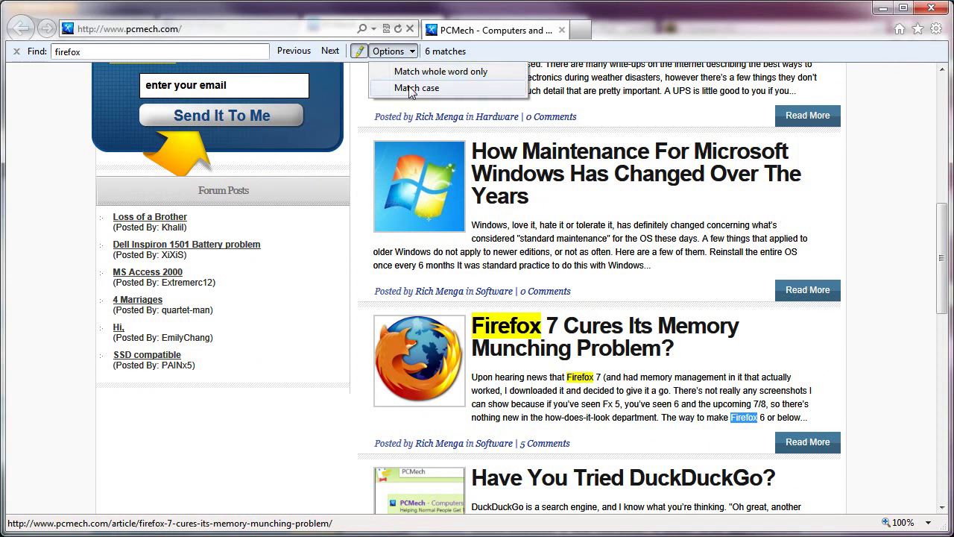
click(480, 58)
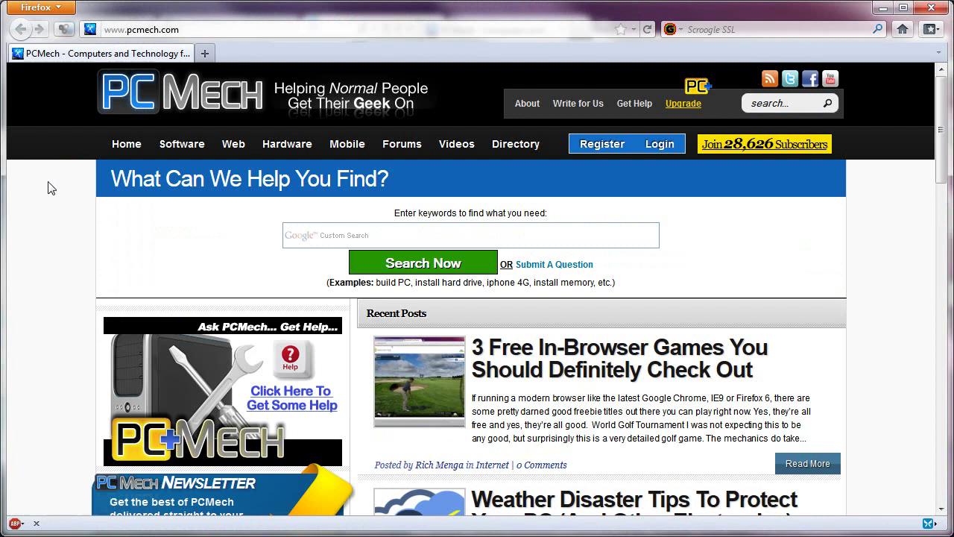
Switch to Firefox and check its version information, closing the information window when finished.
click(35, 8)
mouse_move(213, 123)
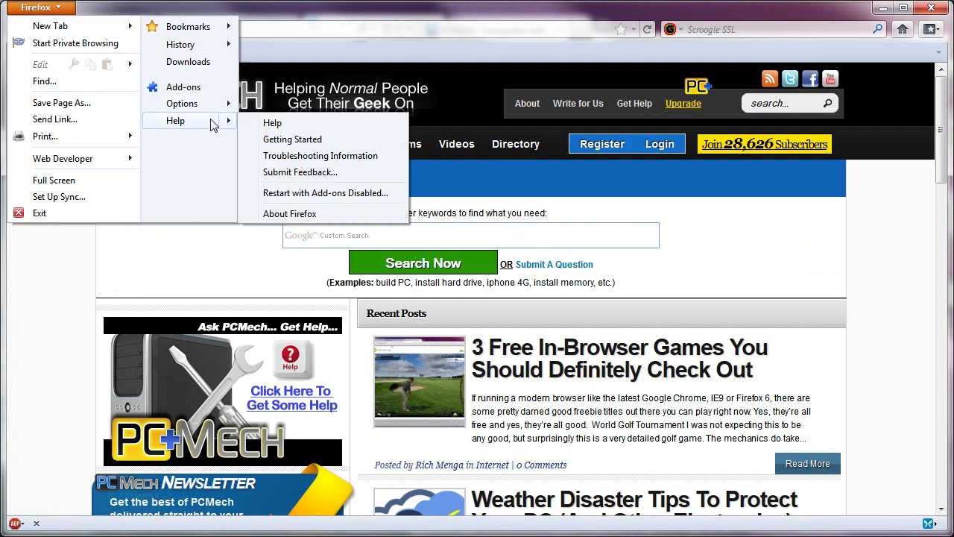
click(326, 213)
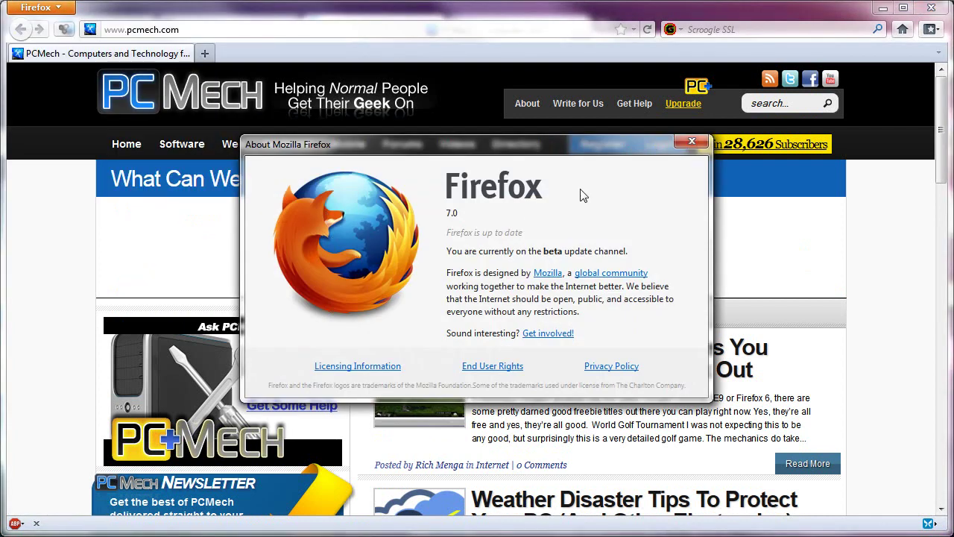
click(699, 149)
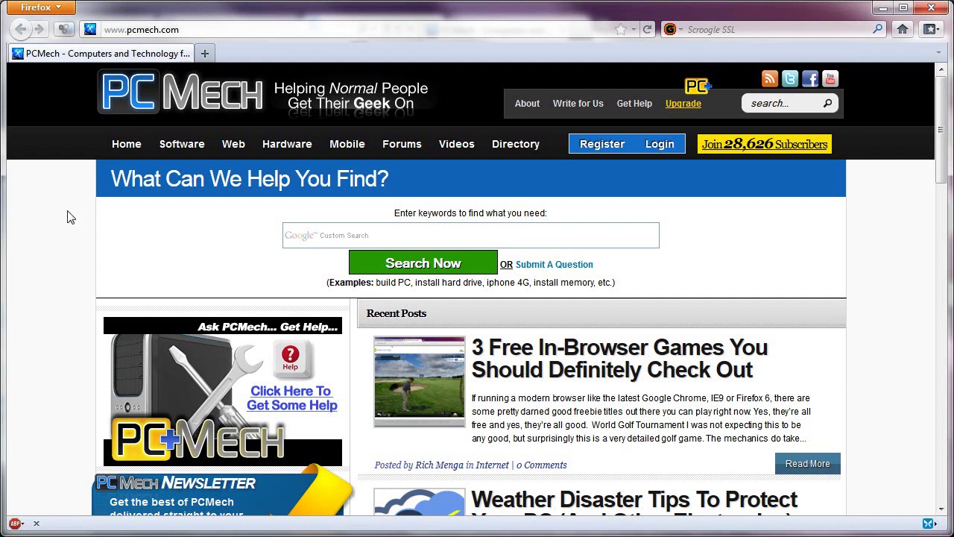
Search the PCMech homepage for "firefox" with all matches highlighted and look over the highlights down the page.
key(ctrl+f)
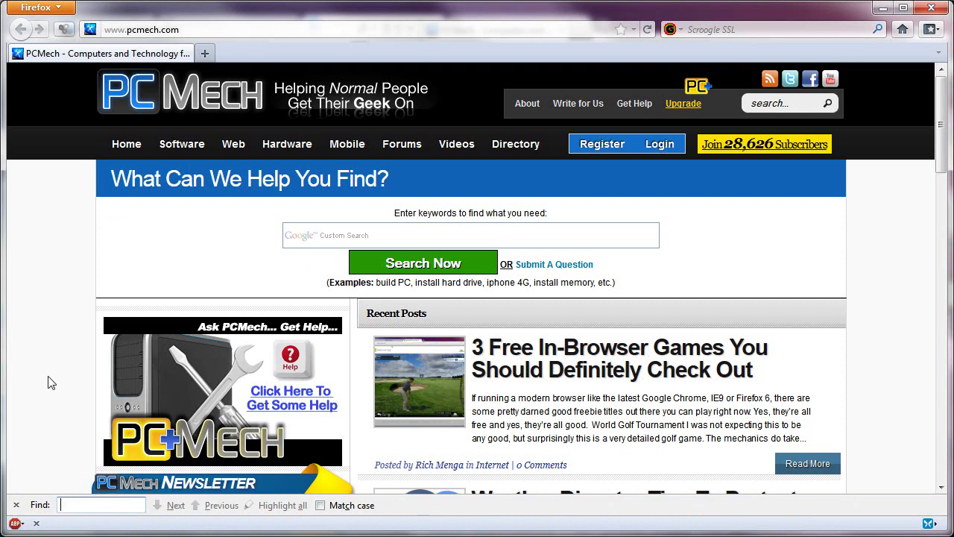
text(firefox)
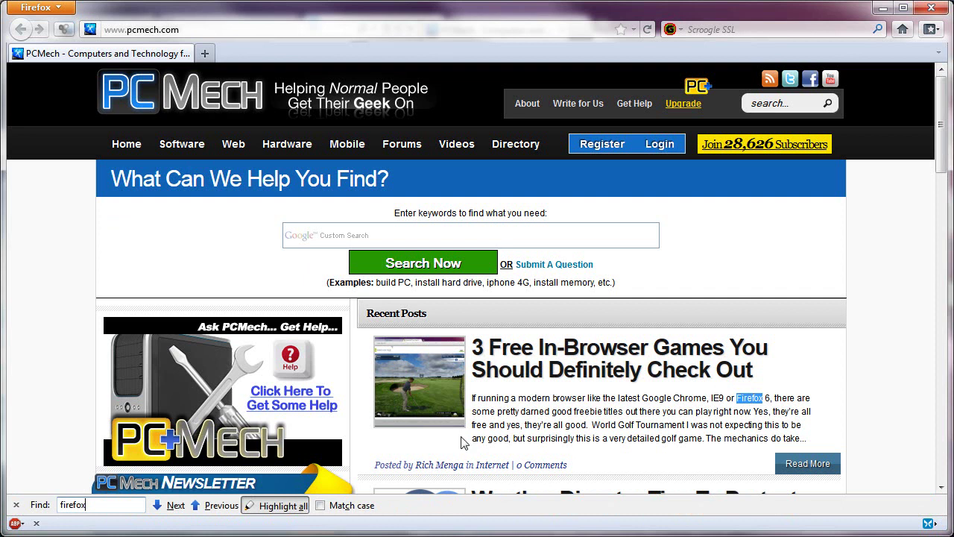
click(276, 505)
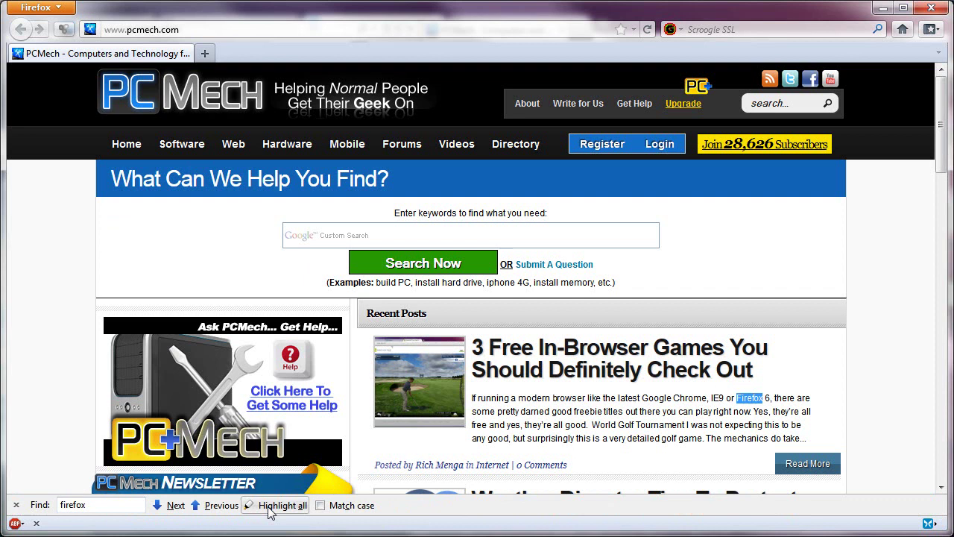
click(270, 511)
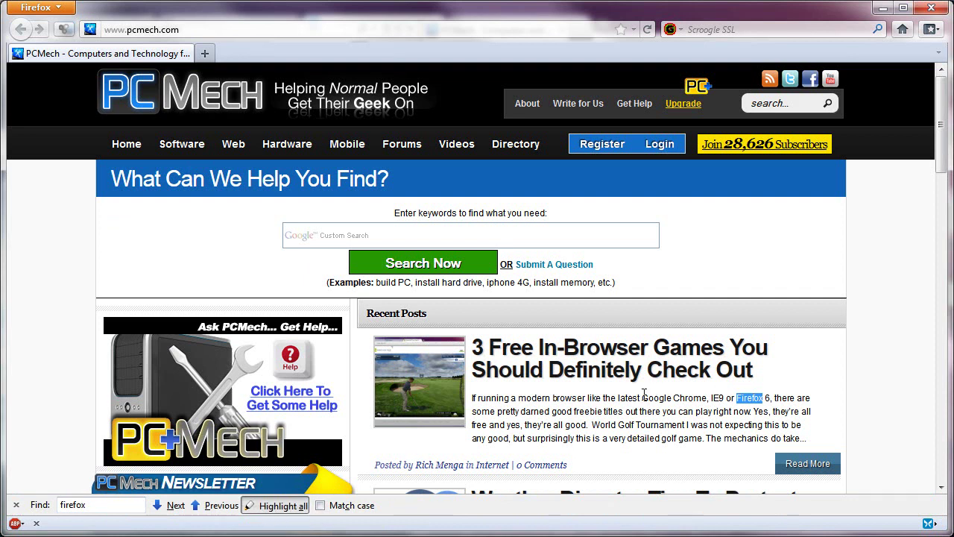
scroll(641, 396, down, 10)
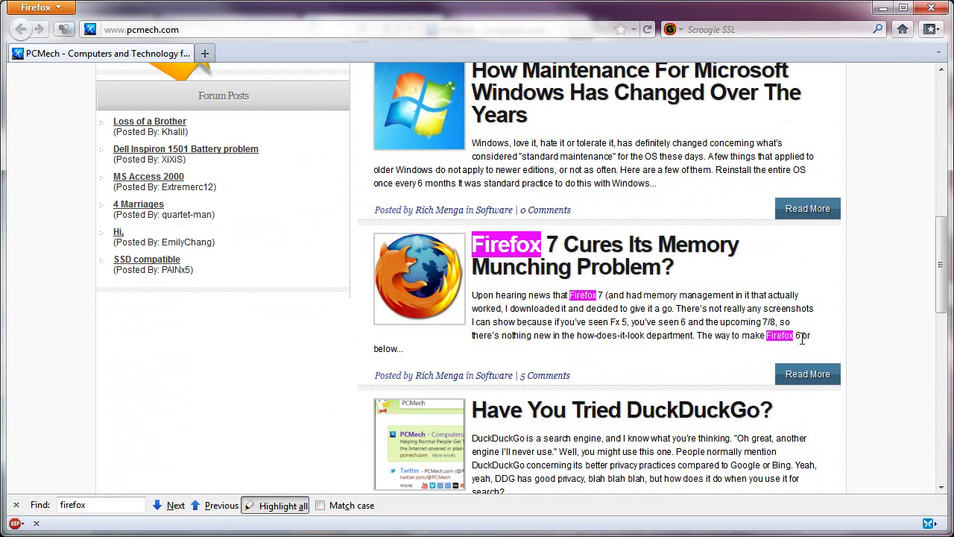
key(Home)
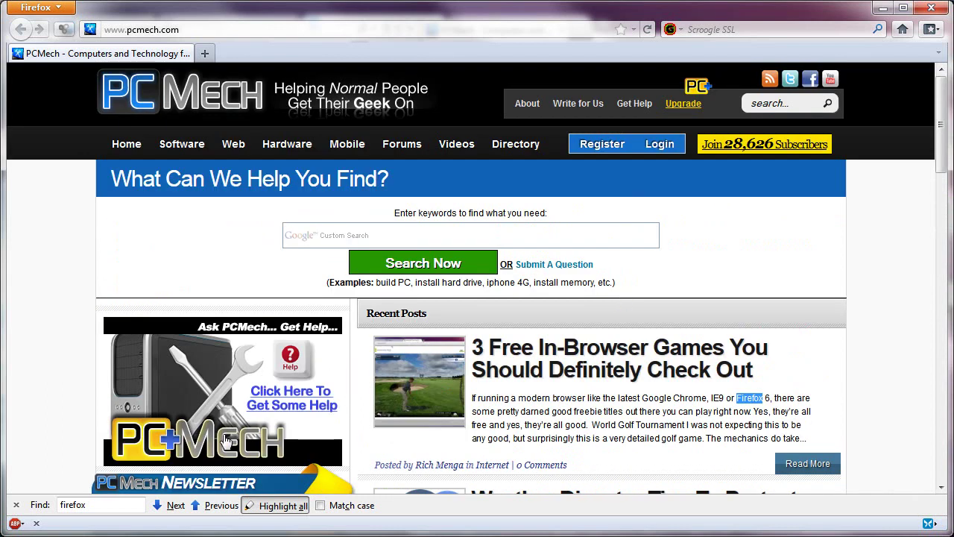
Go forward through the highlighted "firefox" matches in Firefox, then back to the previous one.
click(168, 508)
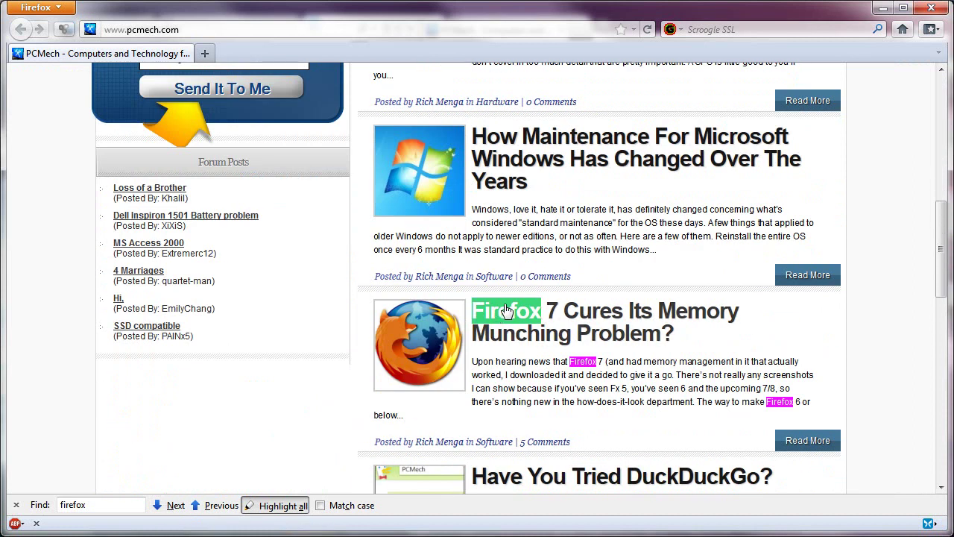
click(154, 506)
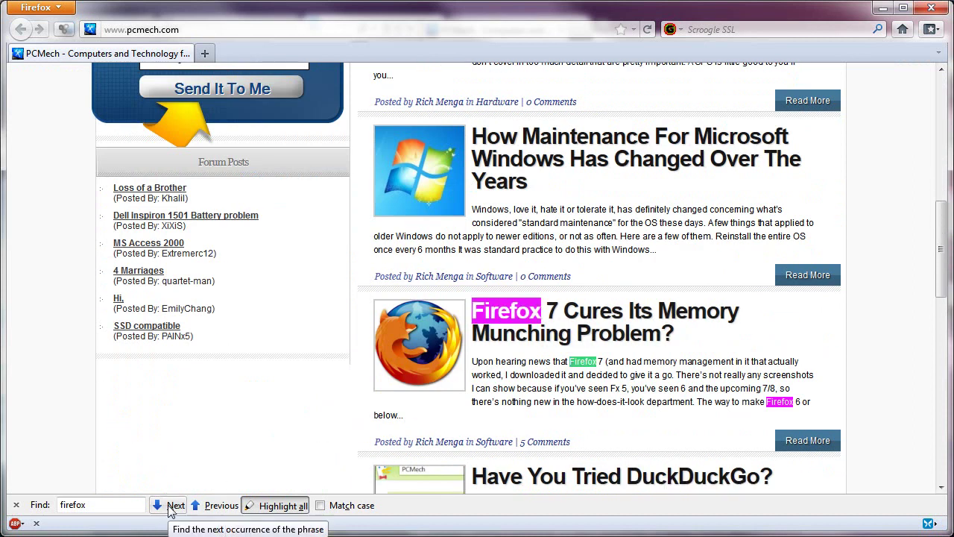
click(207, 507)
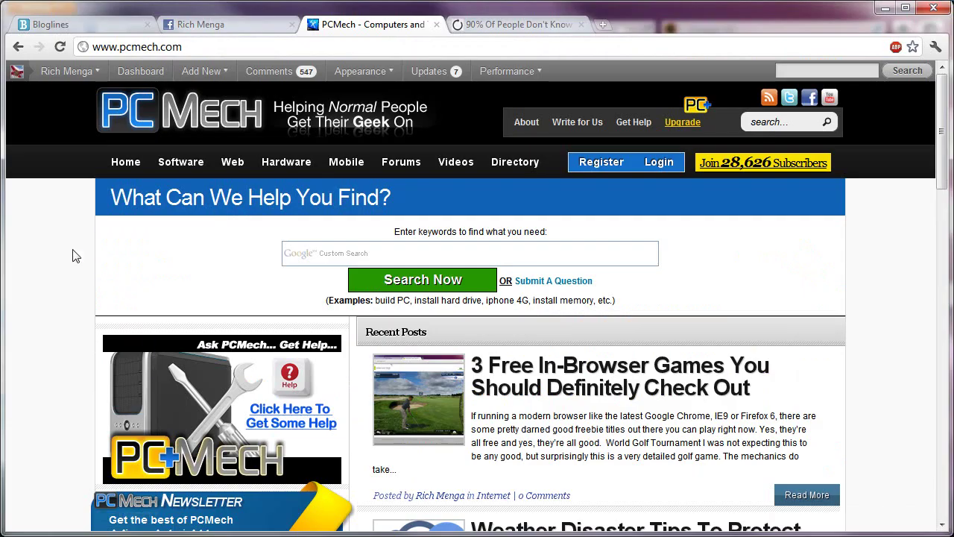
Switch to Chrome, search the PCMech homepage for "firefox" and look over the marked matches down to the page footer.
key(ctrl+f)
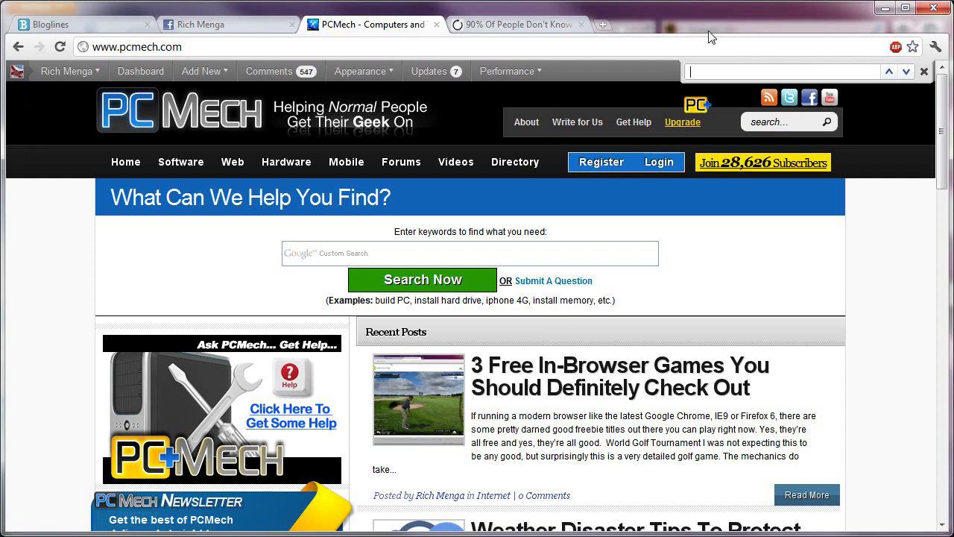
mouse_move(99, 63)
text(firefox)
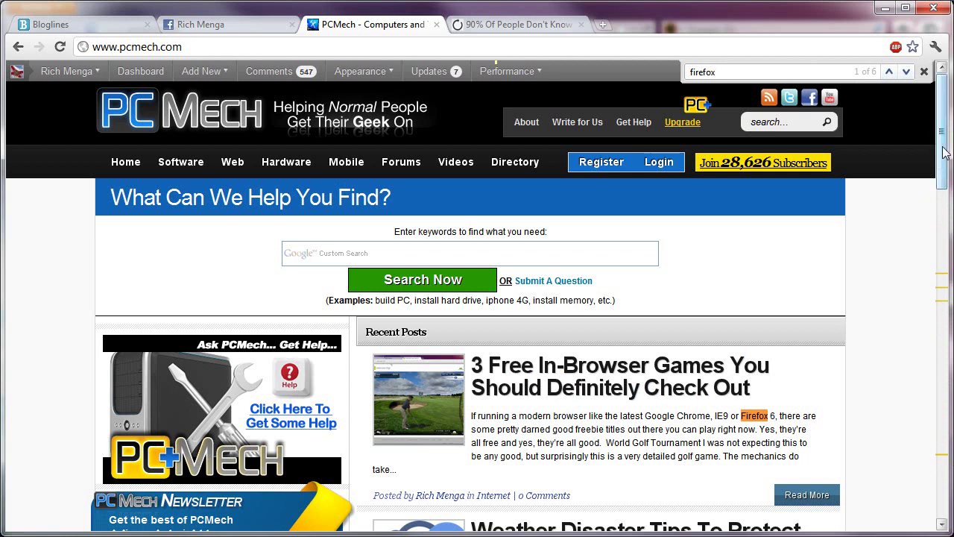
drag(944, 152, 948, 289)
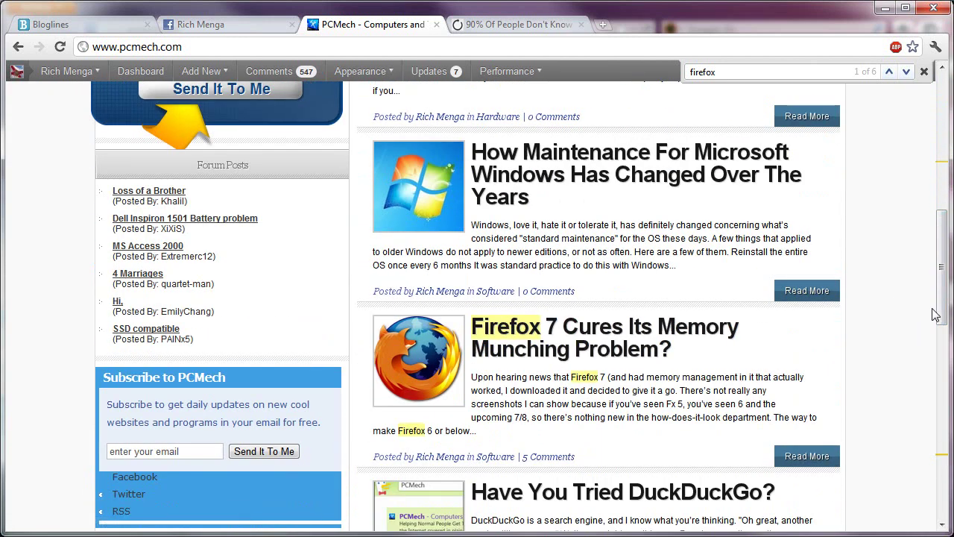
drag(936, 315, 942, 495)
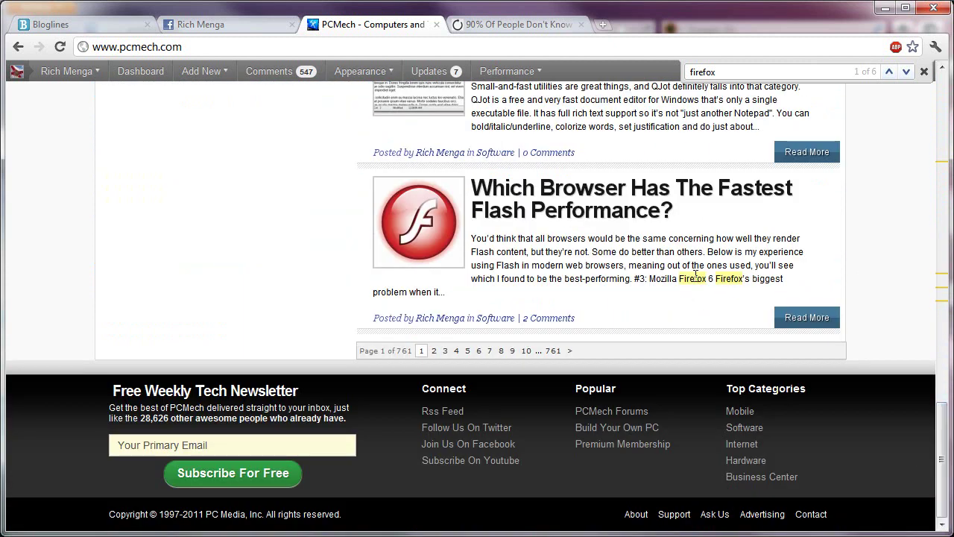
drag(937, 424, 940, 121)
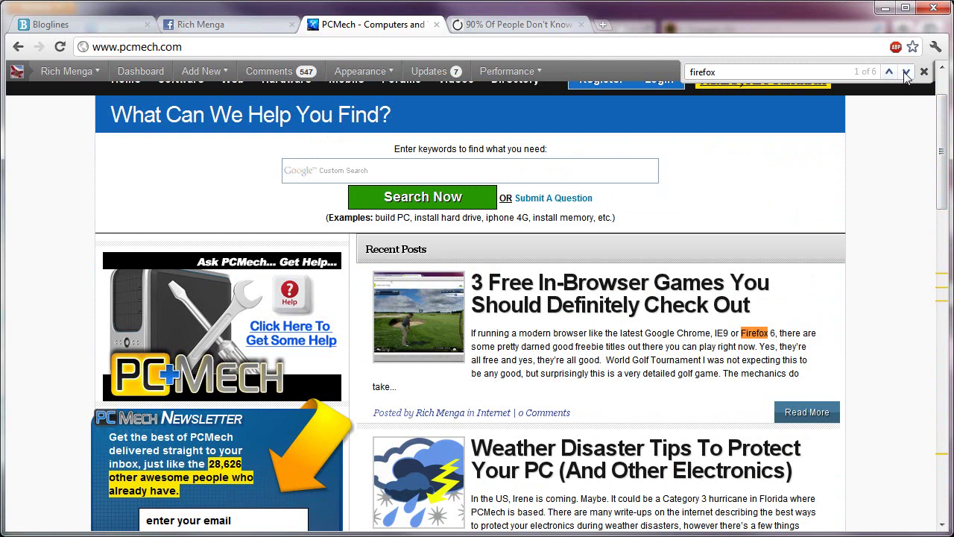
Move forward and back through the "firefox" matches in Chrome and review the remaining highlights on the page.
click(906, 73)
click(906, 72)
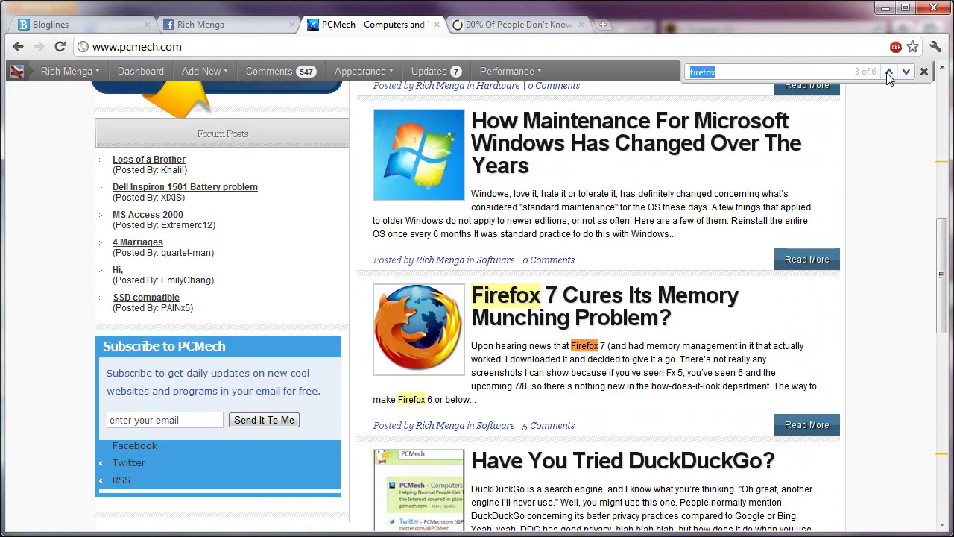
click(889, 72)
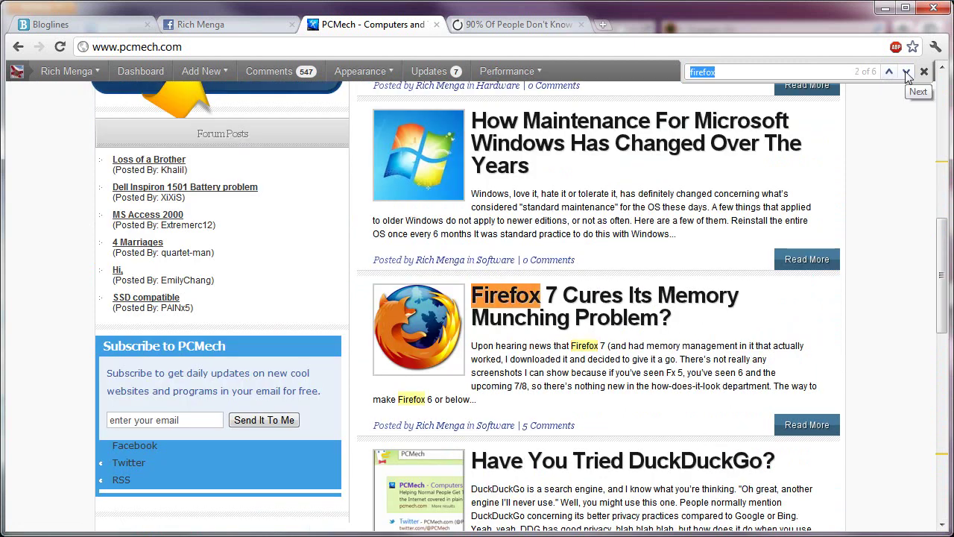
click(905, 72)
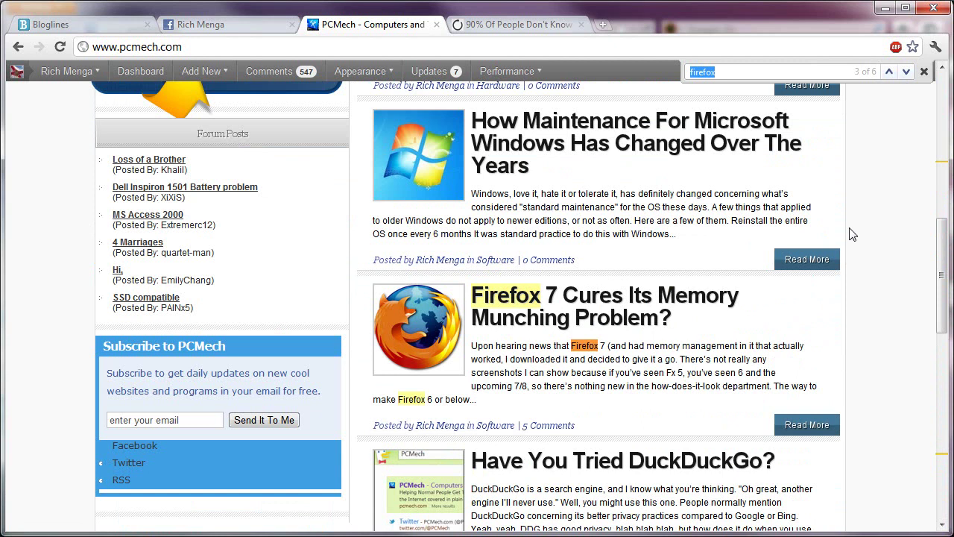
scroll(766, 367, down, 7)
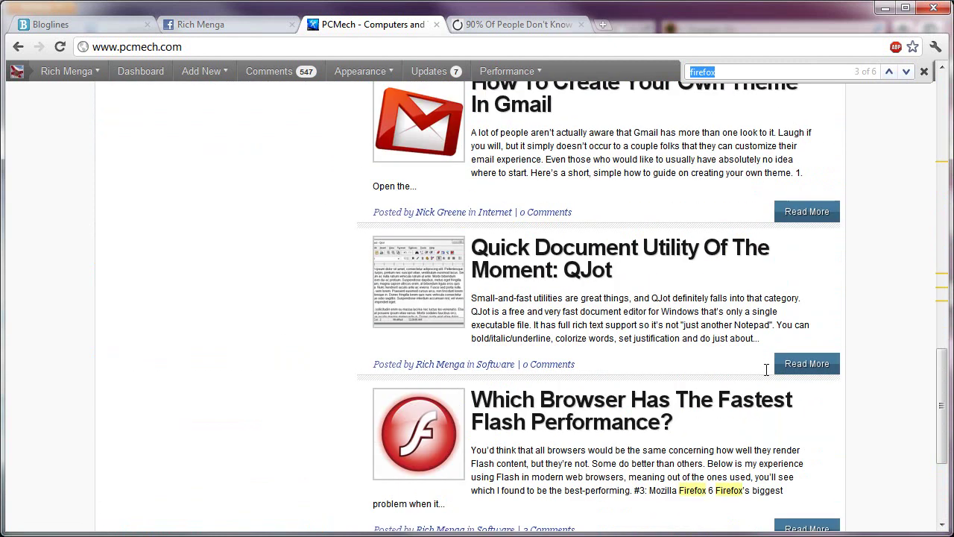
scroll(767, 366, up, 9)
scroll(766, 370, up, 3)
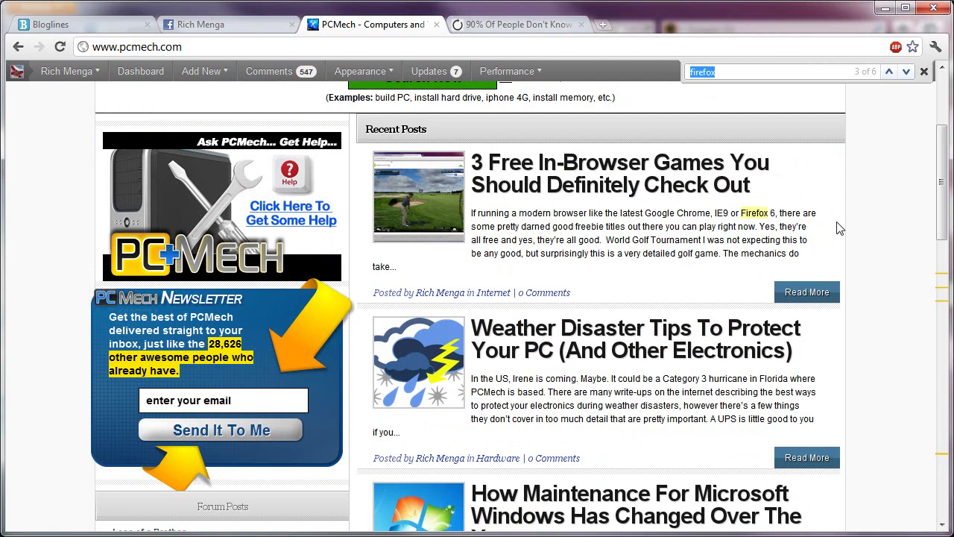
Close the page search in Chrome, Internet Explorer and Firefox.
key(Escape)
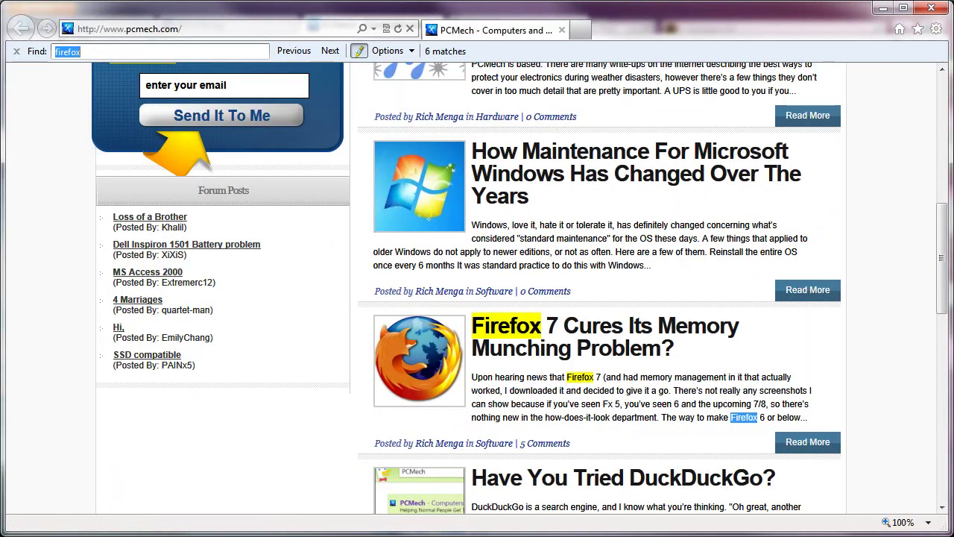
key(Escape)
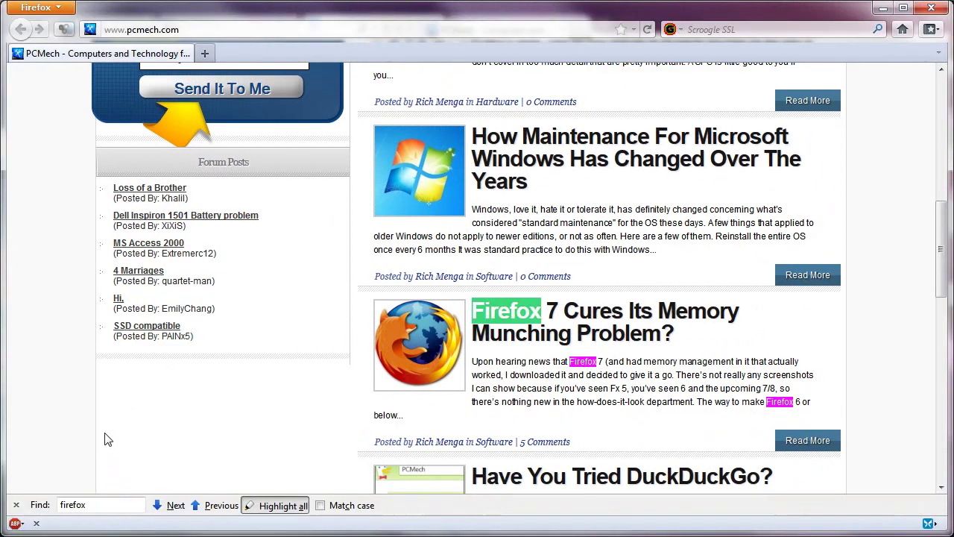
click(68, 399)
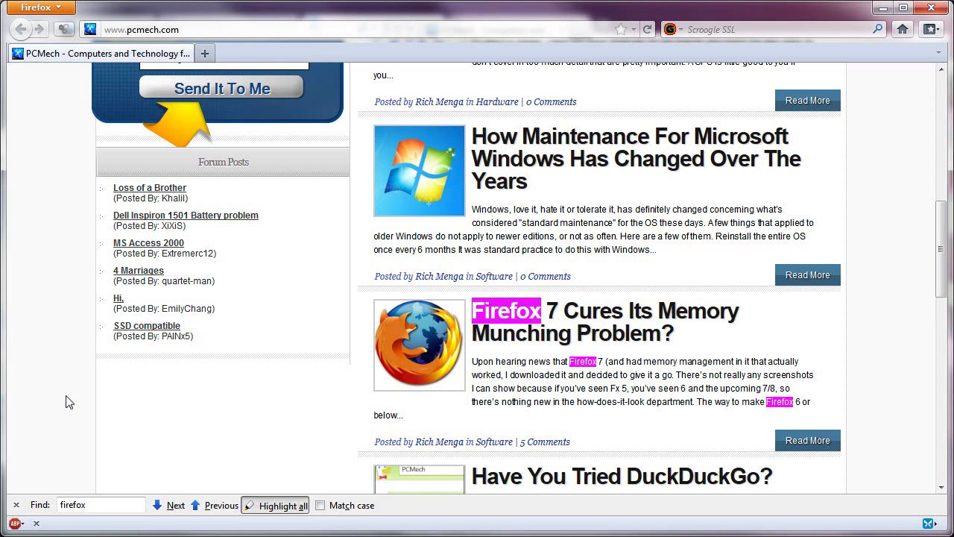
key(ctrl+f)
key(Escape)
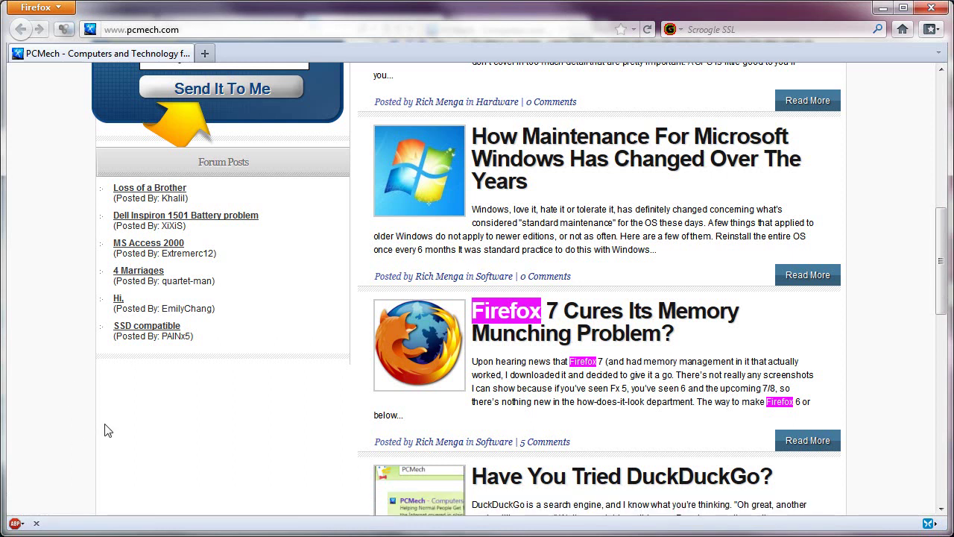
Switch to Chrome, open Google in a new tab and search the web for "pcmech firefox".
key(alt+Tab)
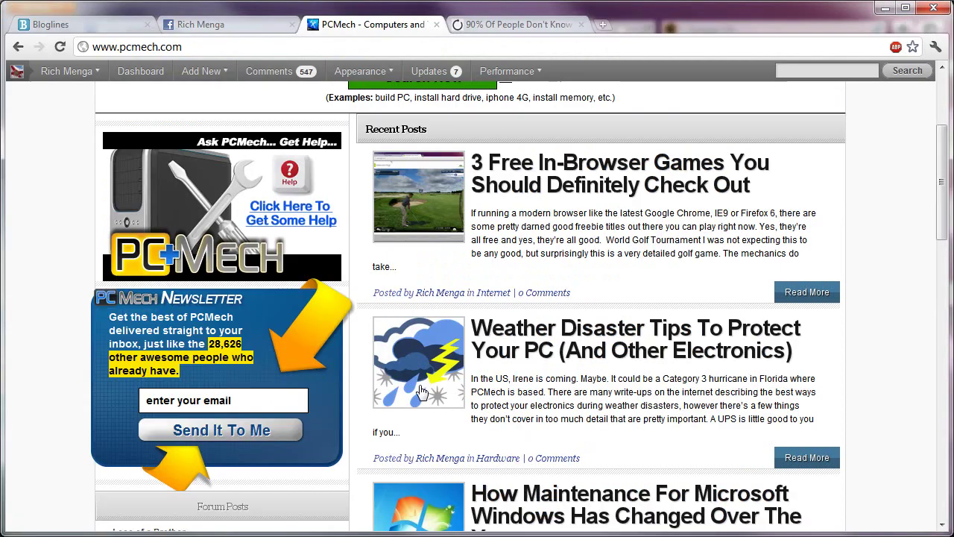
scroll(888, 207, up, 3)
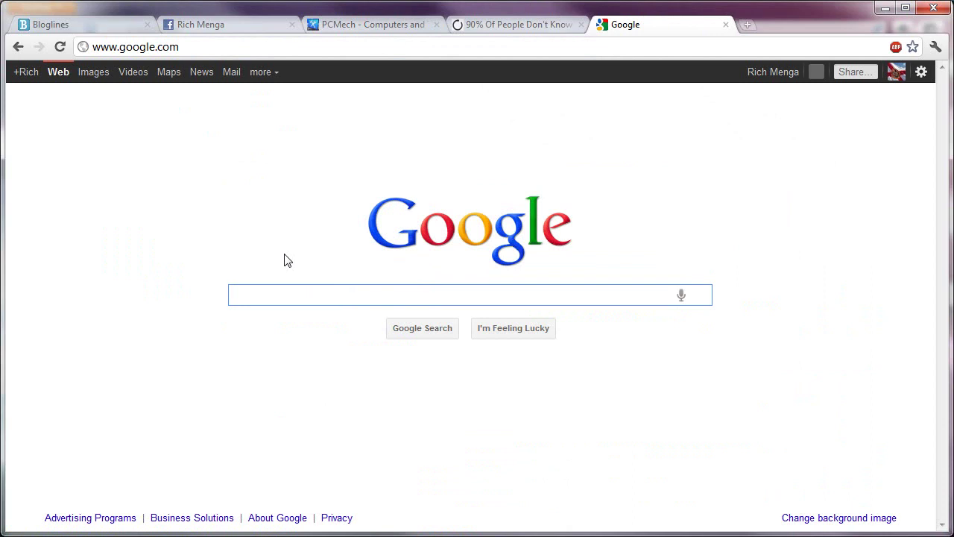
text(pcmech firefox)
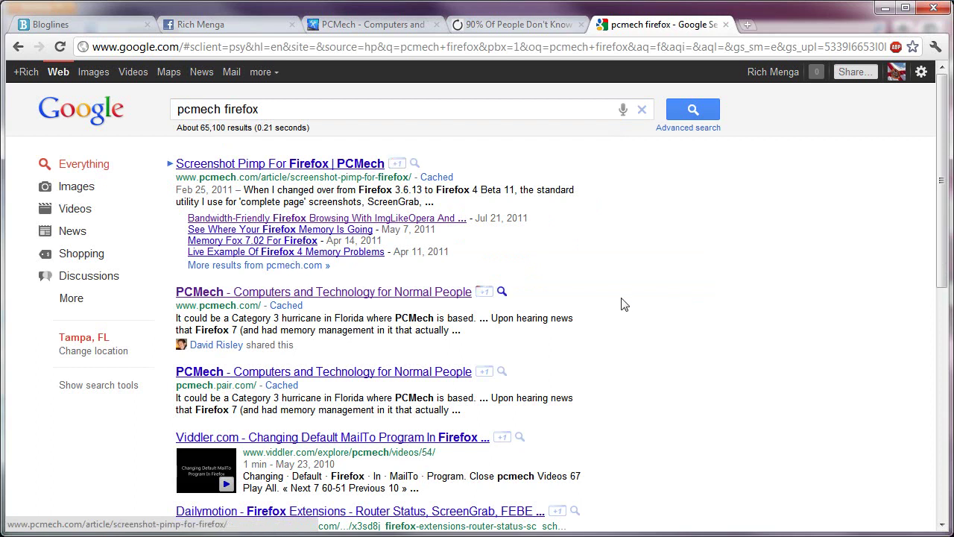
Look through the Google results and single out the word "Router" in the Dailymotion result's description.
scroll(621, 303, down, 7)
scroll(625, 304, up, 10)
scroll(625, 304, down, 8)
scroll(625, 304, up, 3)
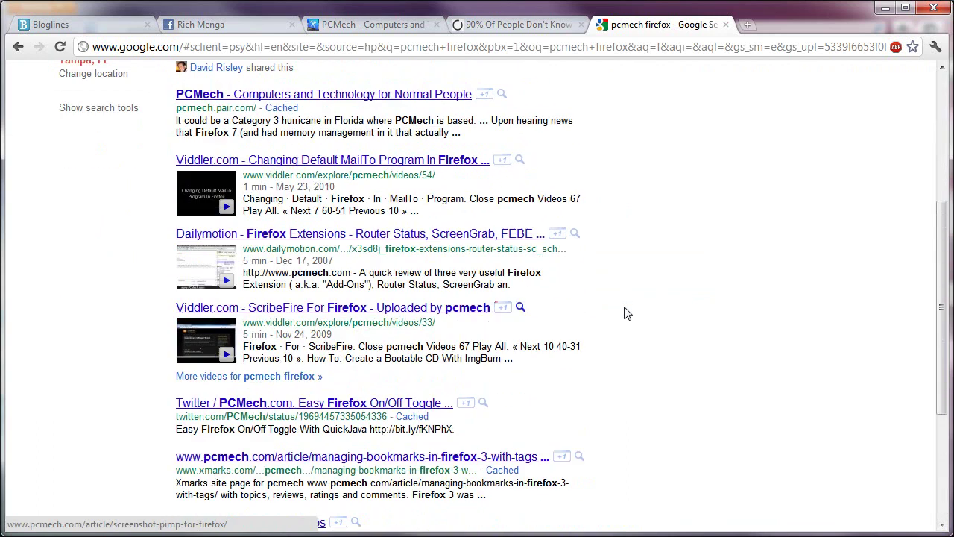
double_click(391, 284)
click(390, 274)
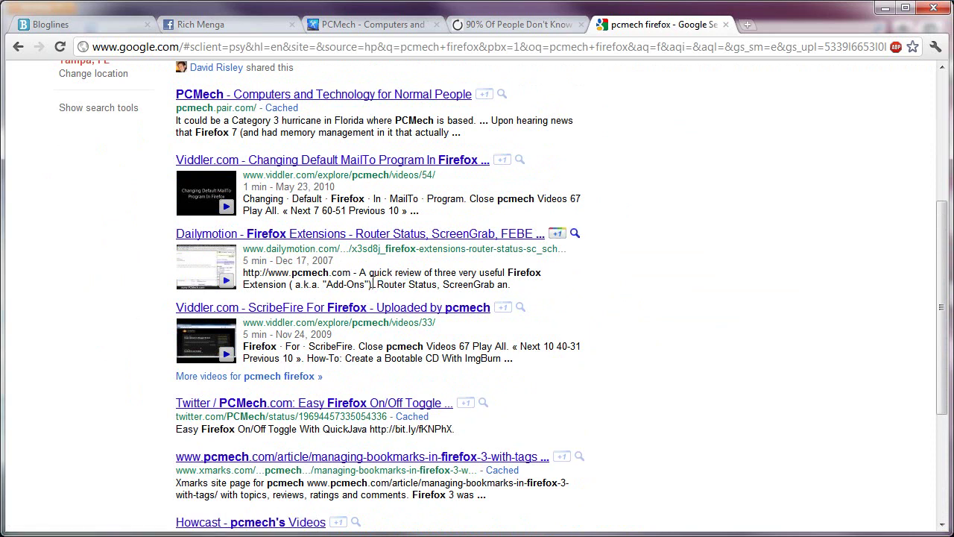
scroll(375, 286, up, 4)
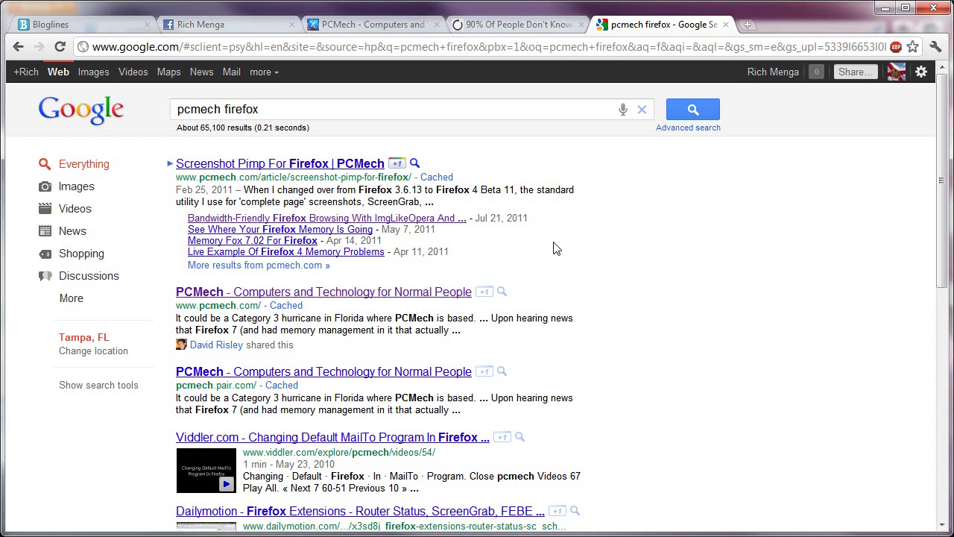
Search the Google results page for "router" and advance to the third match, in the Dailymotion result's description.
key(ctrl+f)
text(rou)
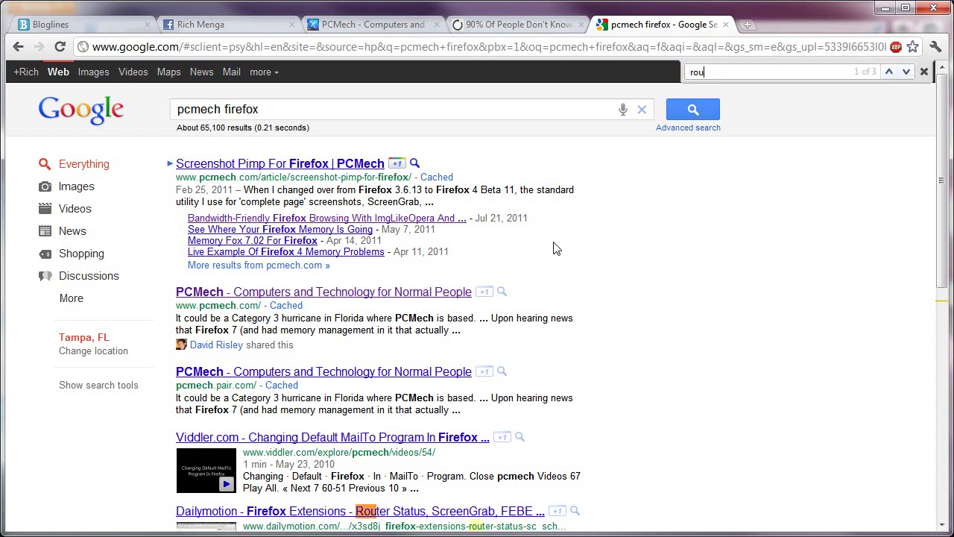
text(ter)
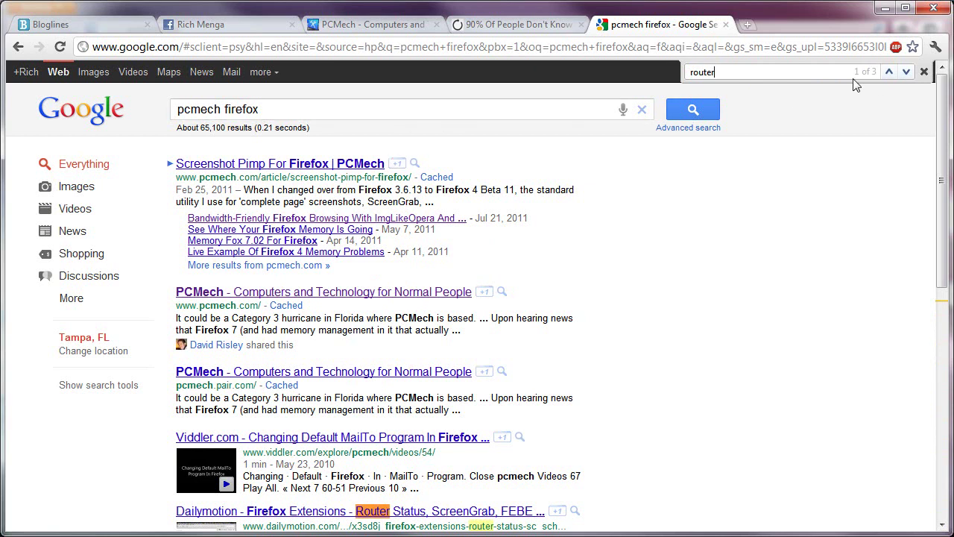
click(905, 72)
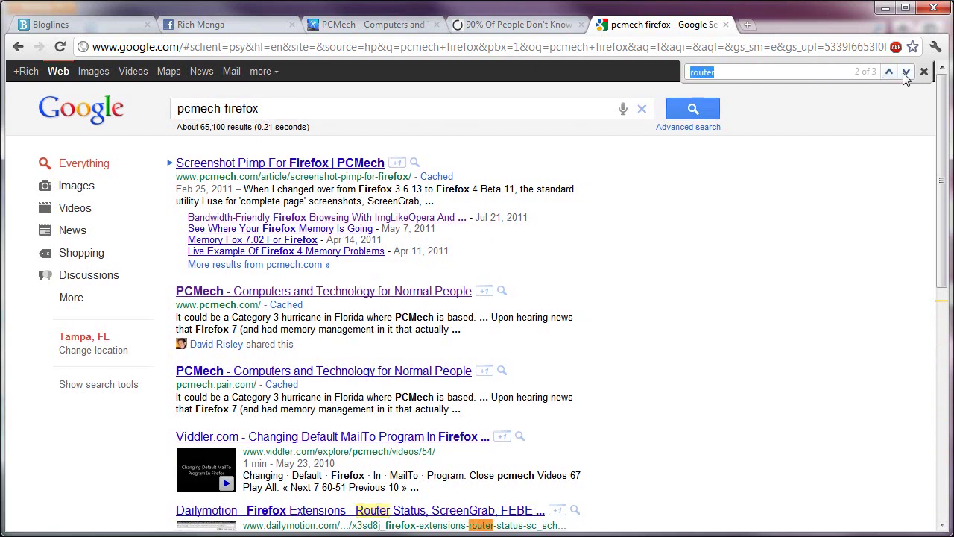
click(905, 72)
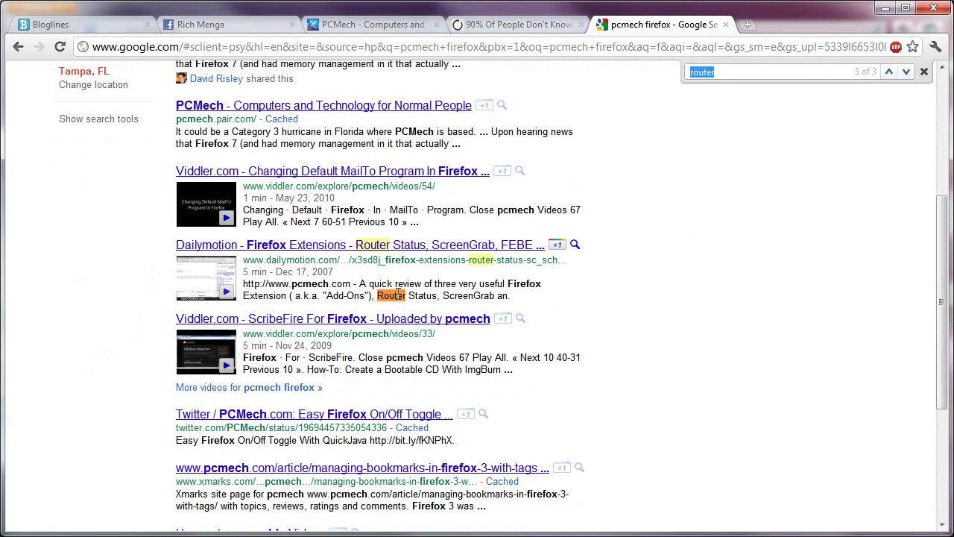
Close the page search on the Google results and return to the start of the page.
click(619, 295)
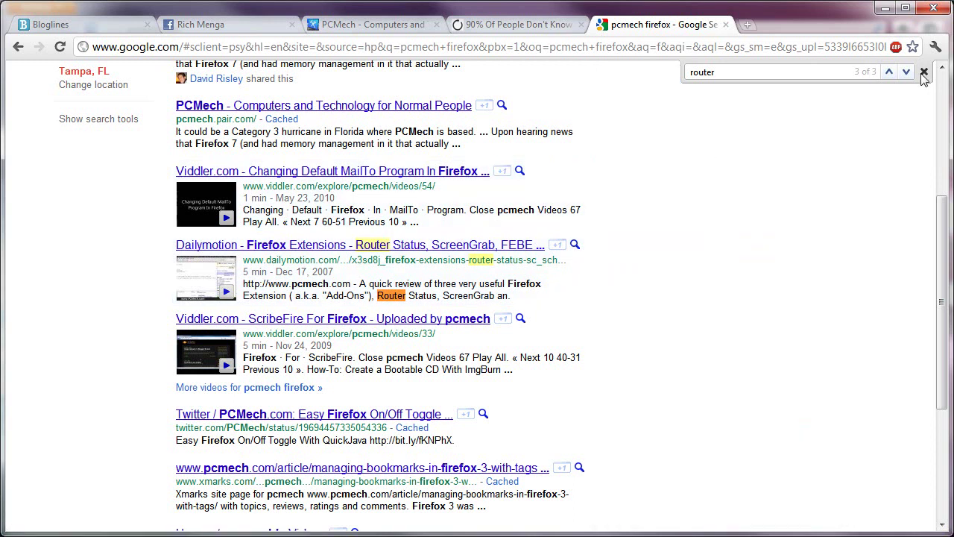
click(923, 72)
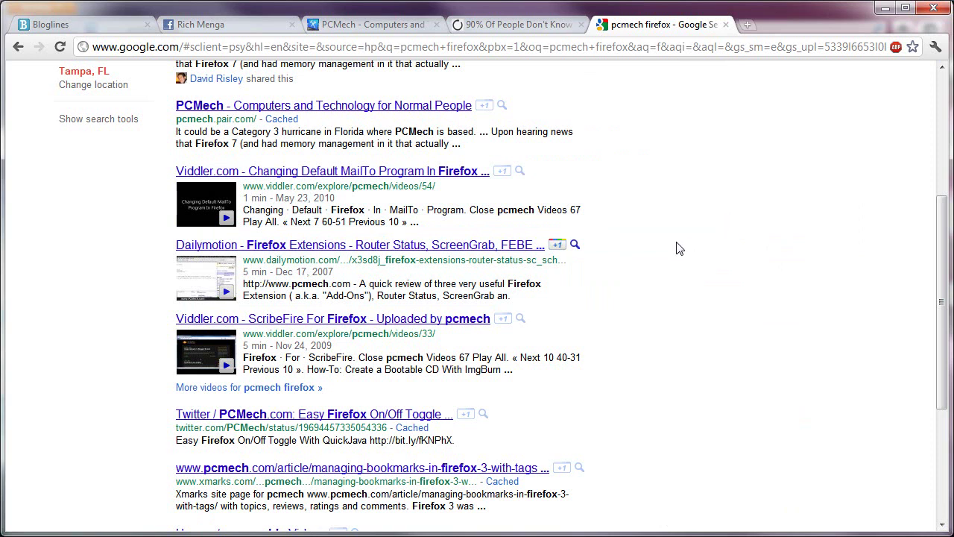
scroll(678, 248, up, 4)
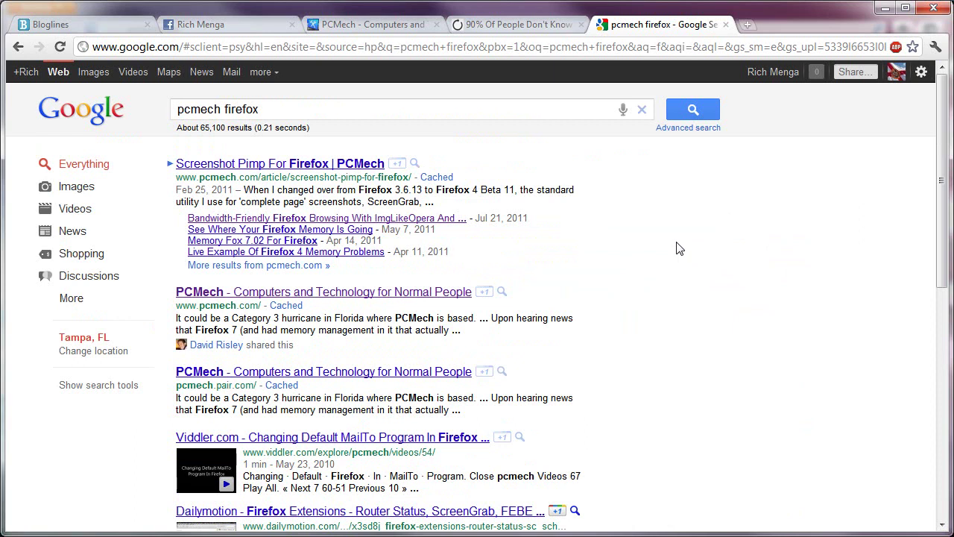